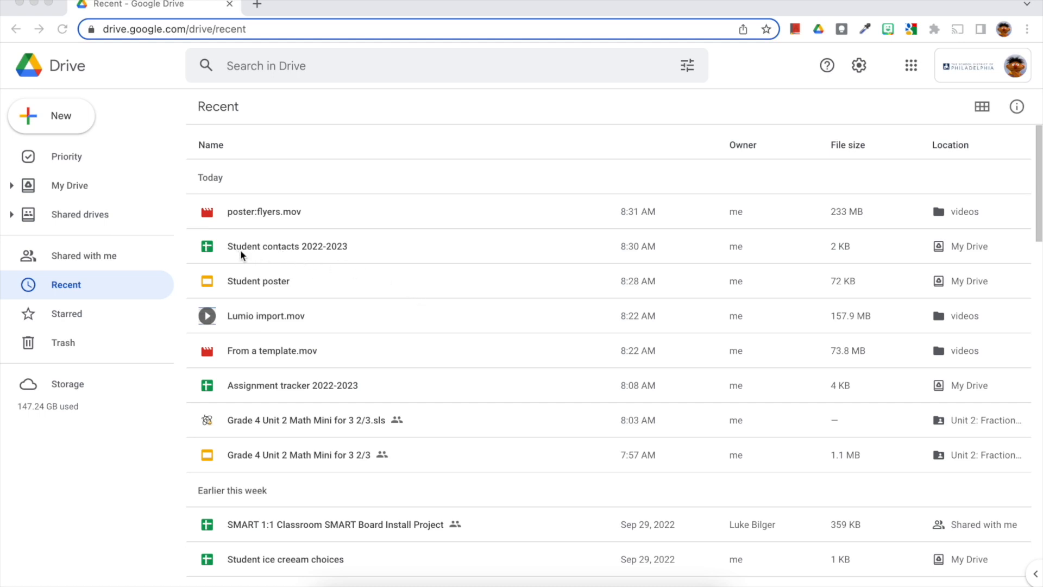
Open the "Student contacts 2022-2023" spreadsheet from the recent files
left_click(314, 247)
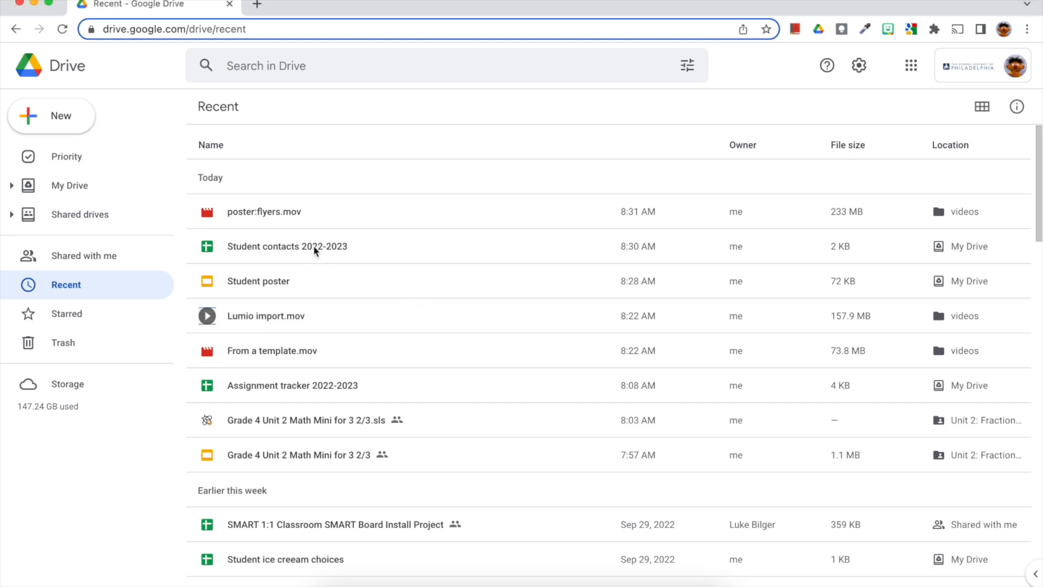
left_click(314, 248)
double_click(314, 248)
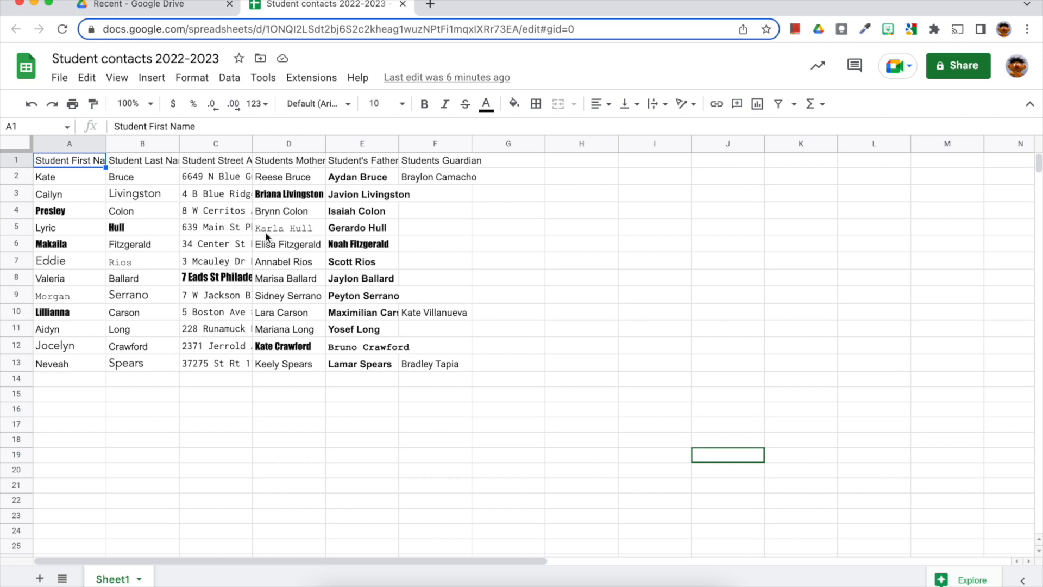
Select several individual cells in the student address, last name and mother's name columns
left_click(225, 212)
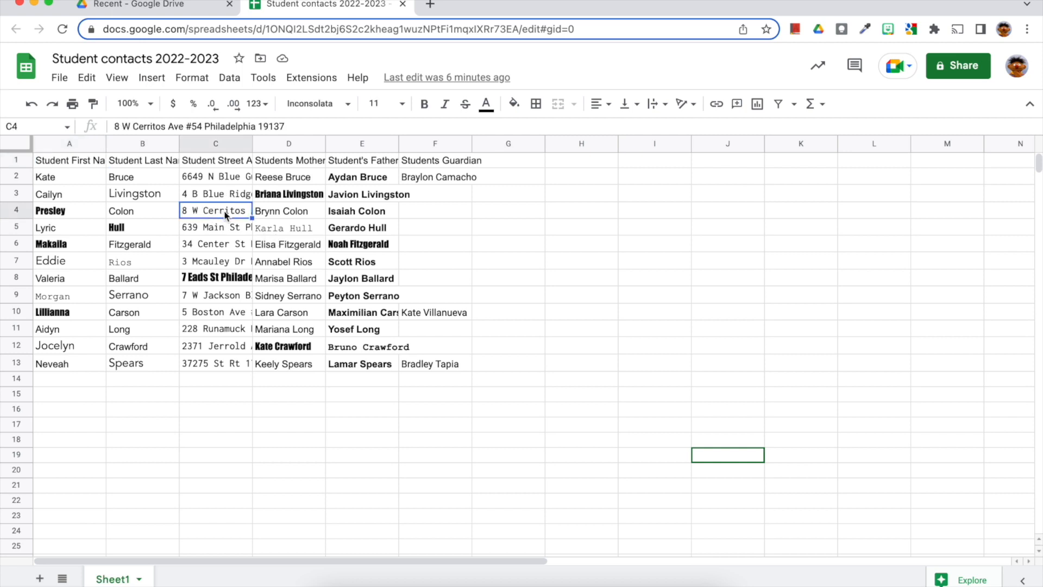
left_click(221, 264)
left_click(141, 247)
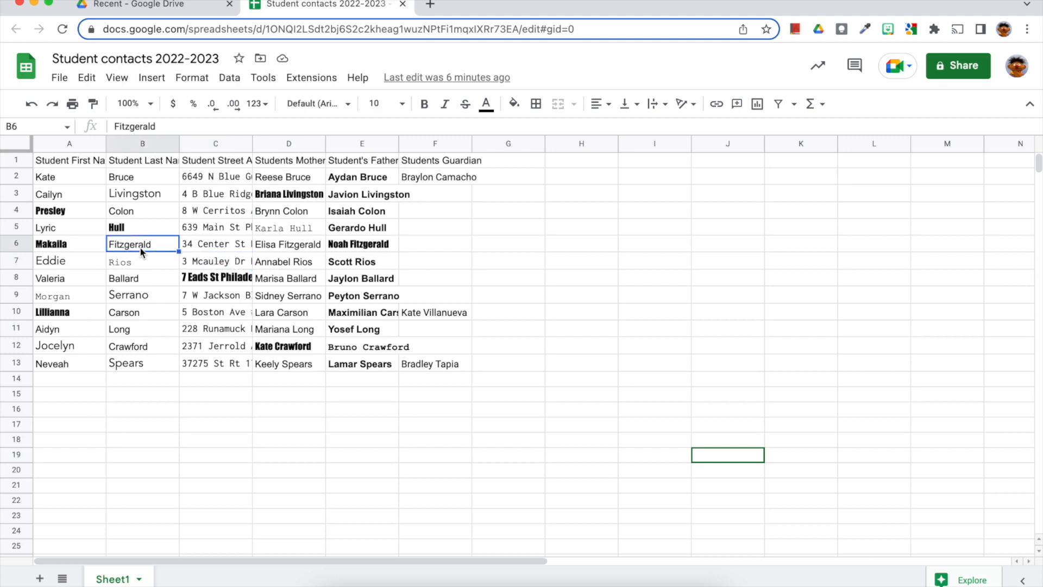
left_click(303, 234)
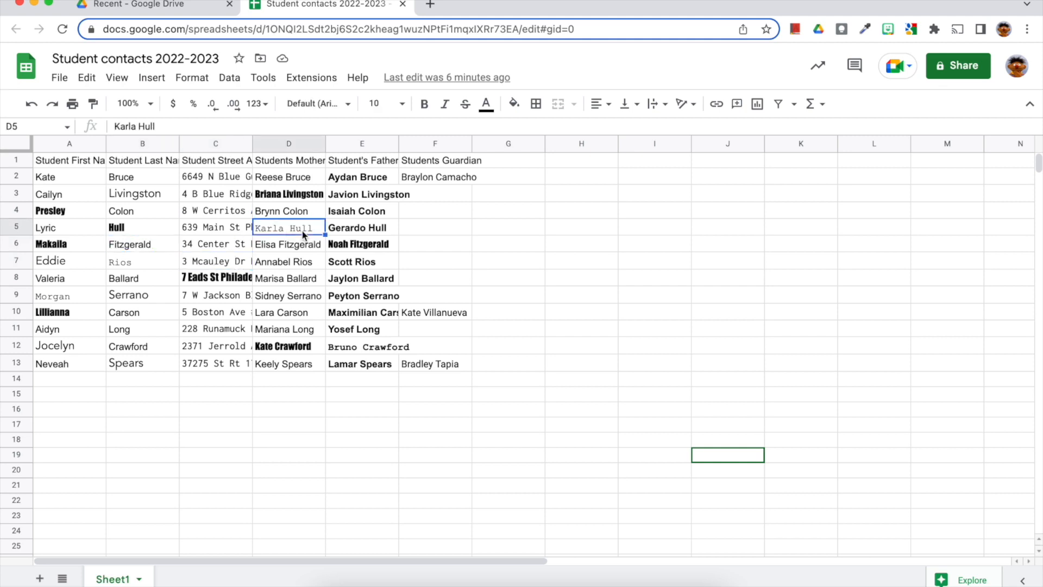
Select columns B and D, rows 5, 3 and 7, and the entire sheet, ending on cell B6
left_click(142, 142)
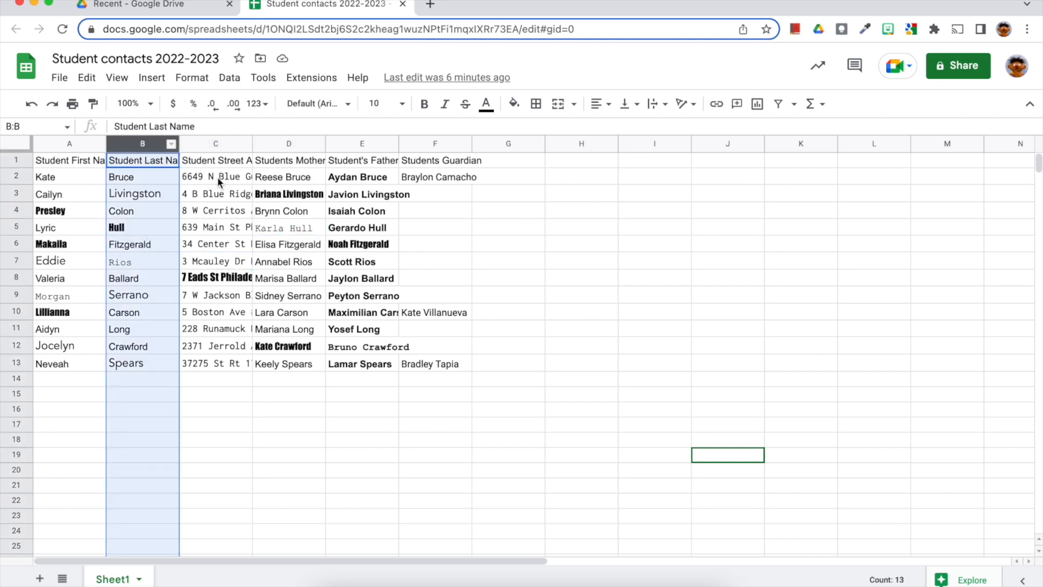
left_click(289, 143)
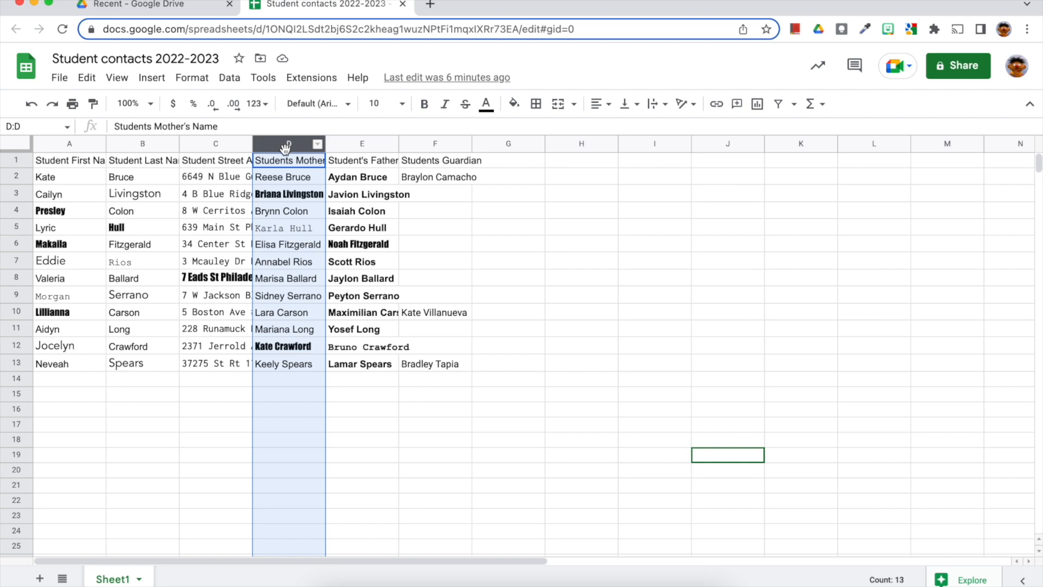
left_click(16, 227)
left_click(17, 193)
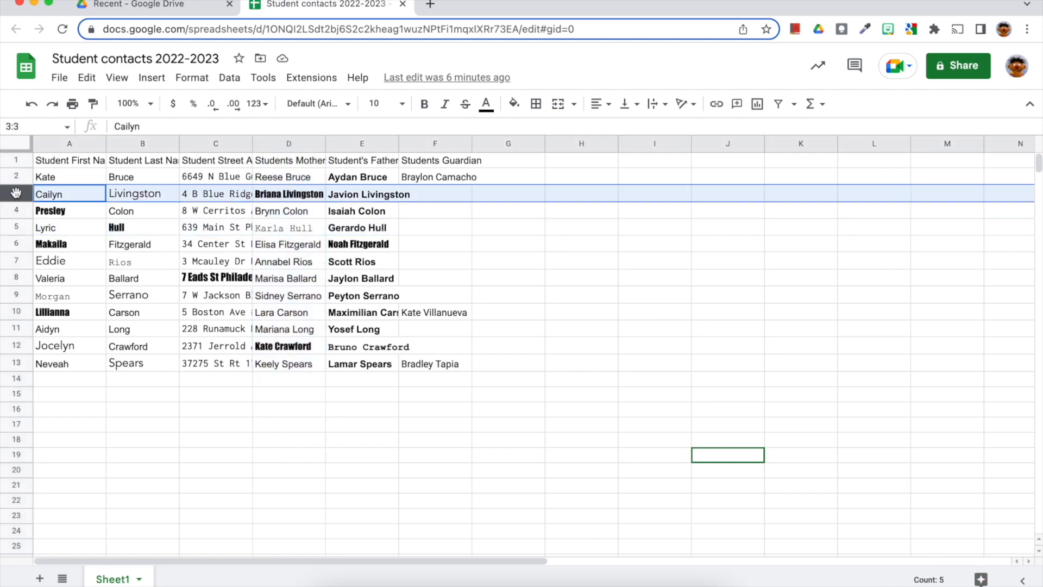
left_click(14, 260)
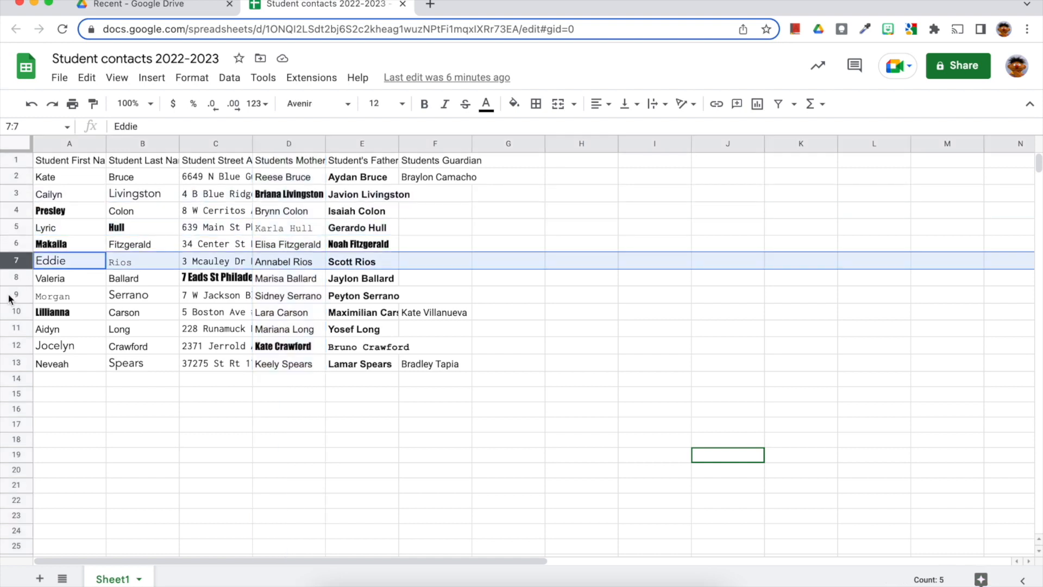
left_click(17, 142)
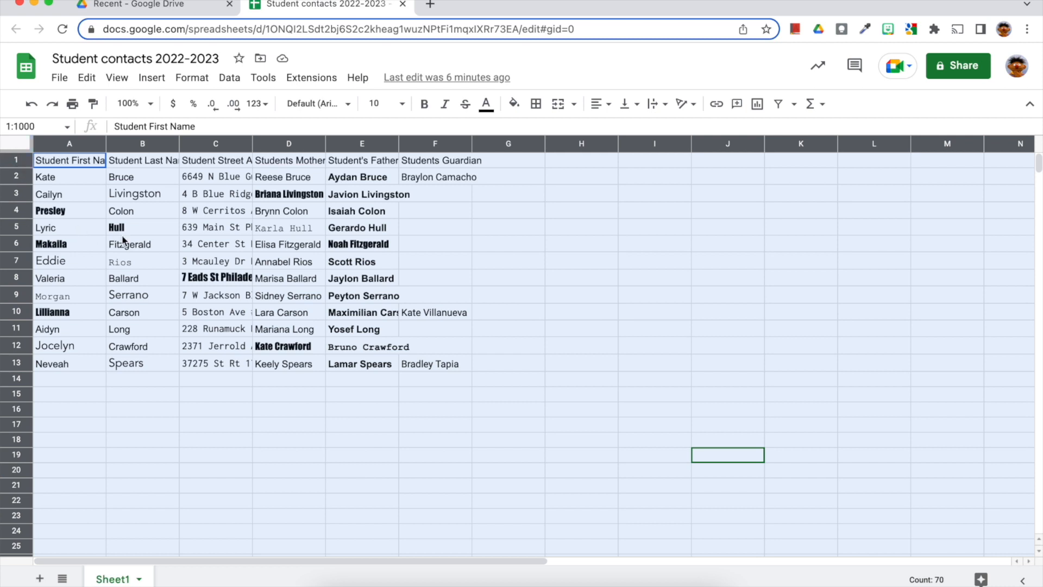
left_click(147, 238)
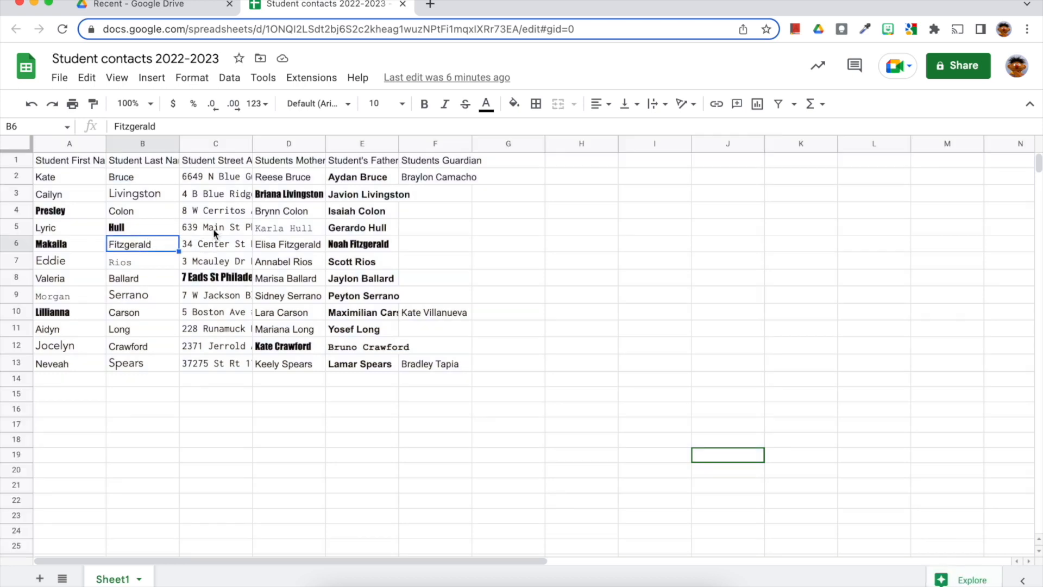
Review the available number formats and the border options for cell C3 without applying any
left_click(210, 200)
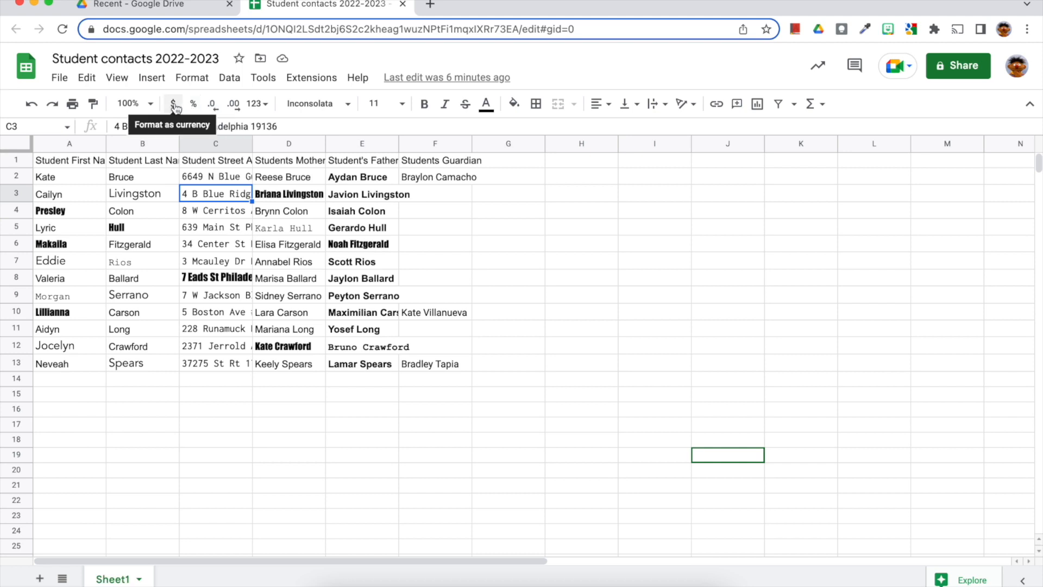
left_click(260, 114)
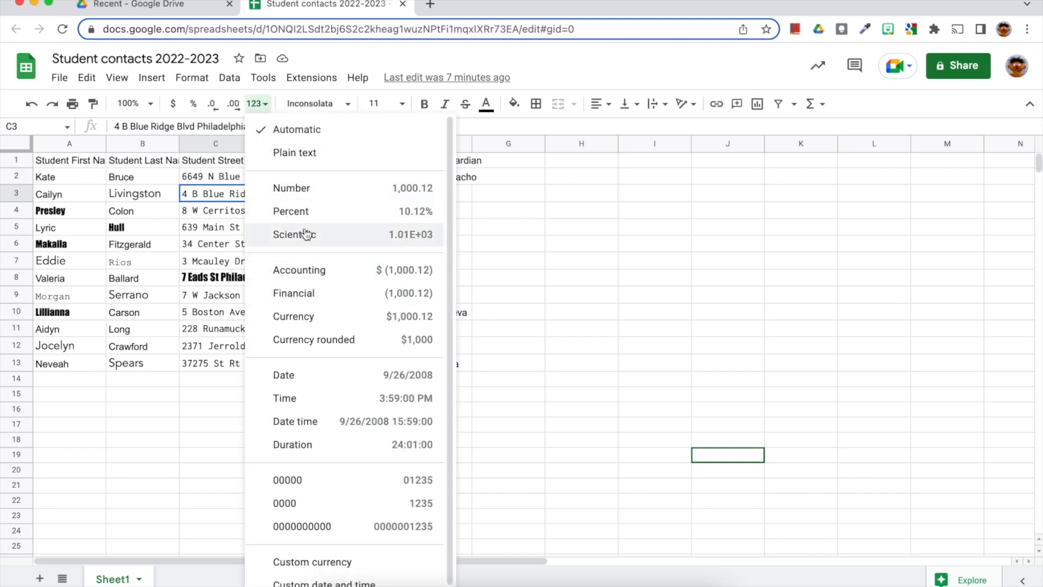
left_click(347, 57)
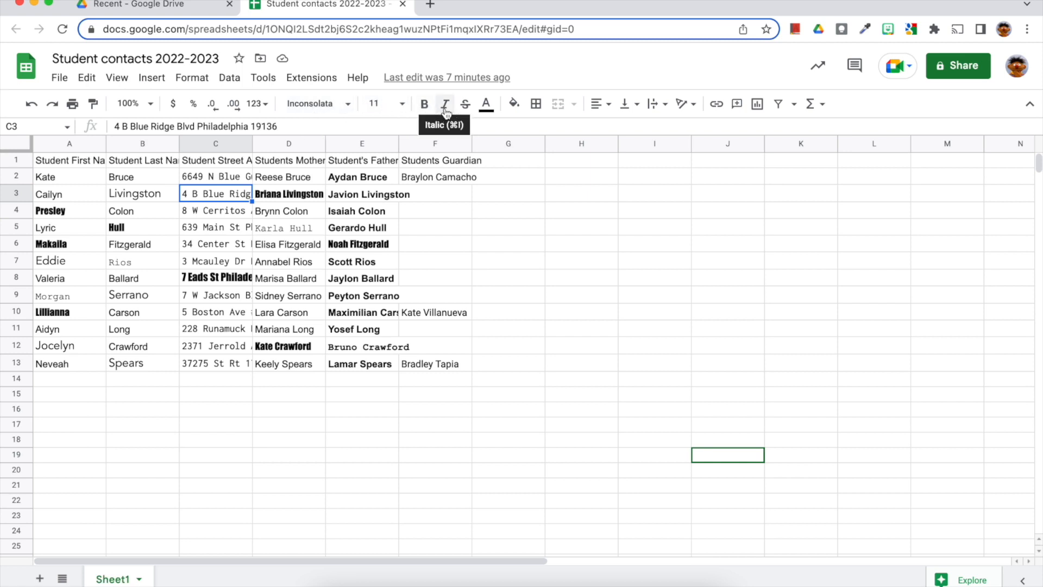
left_click(536, 107)
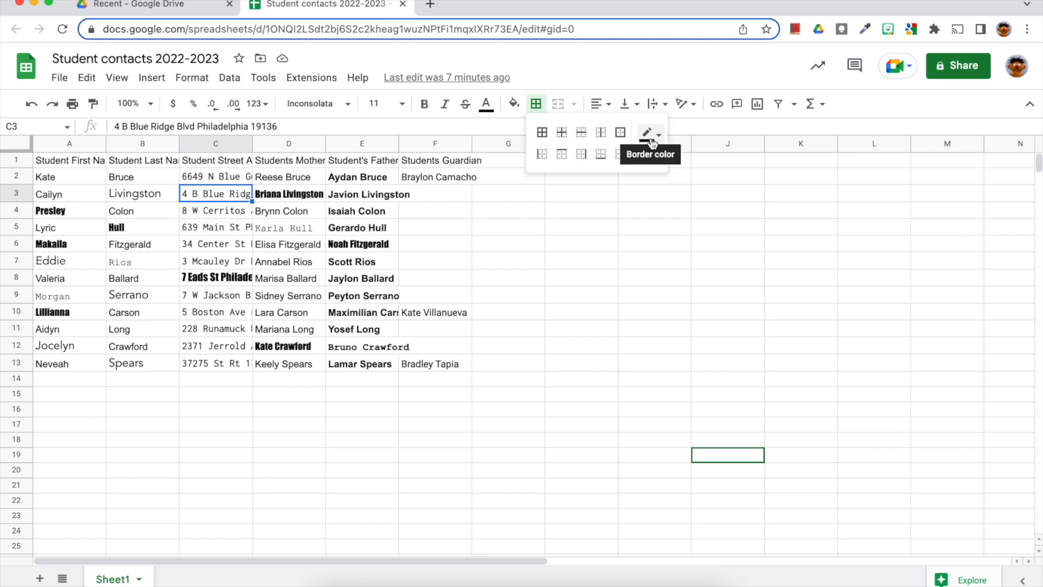
left_click(560, 82)
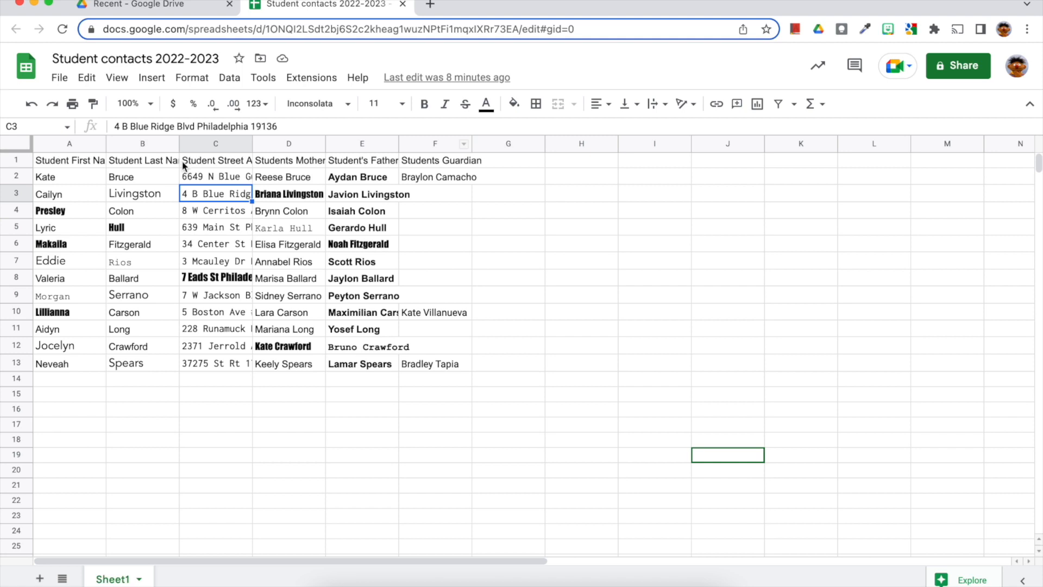
Set the text wrapping of header row 1 to Wrap
left_click(22, 160)
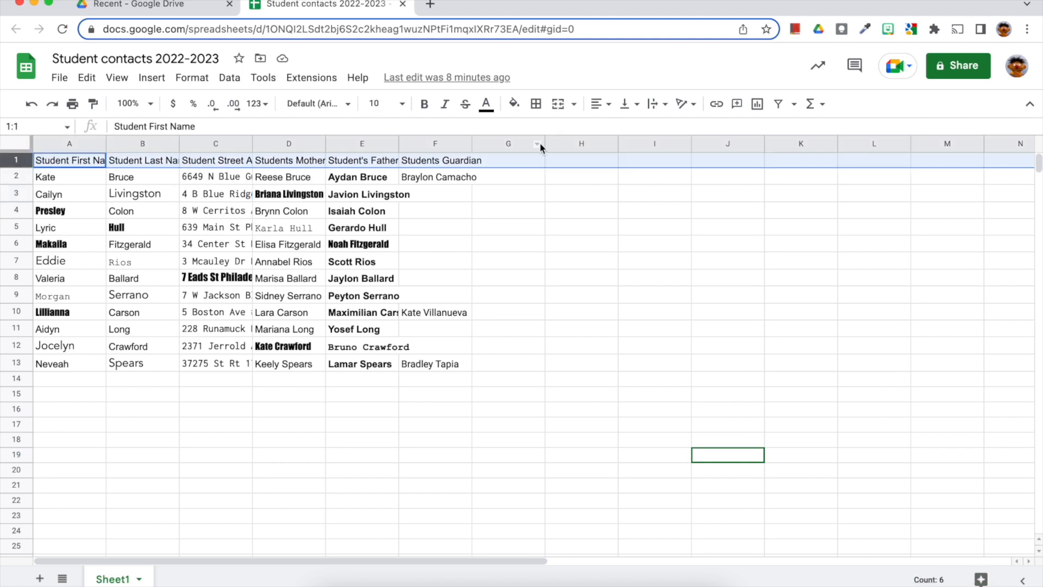
left_click(656, 106)
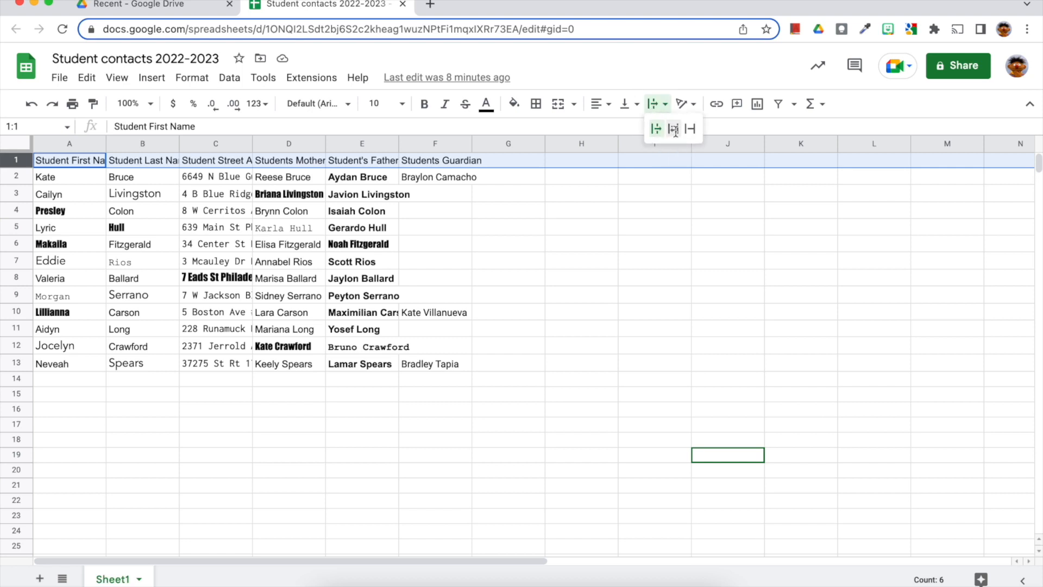
left_click(673, 129)
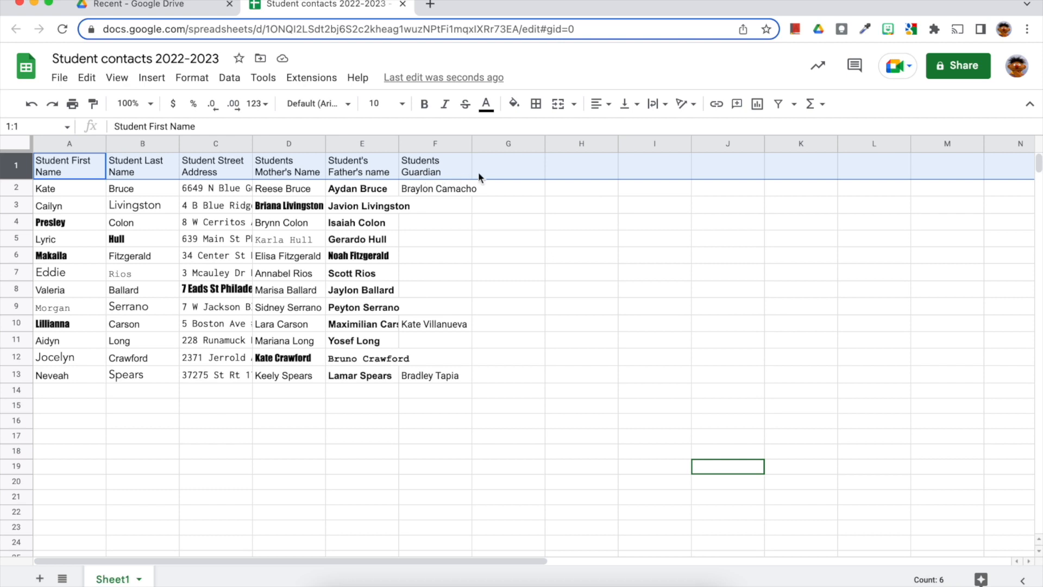
Set the text wrapping of row 2 to Clip
left_click(20, 187)
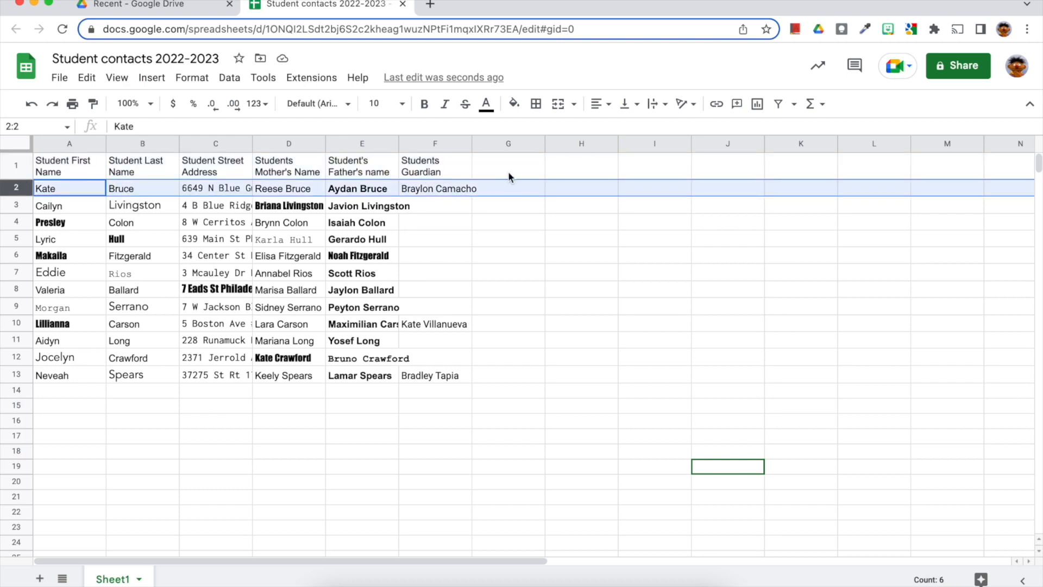
left_click(654, 104)
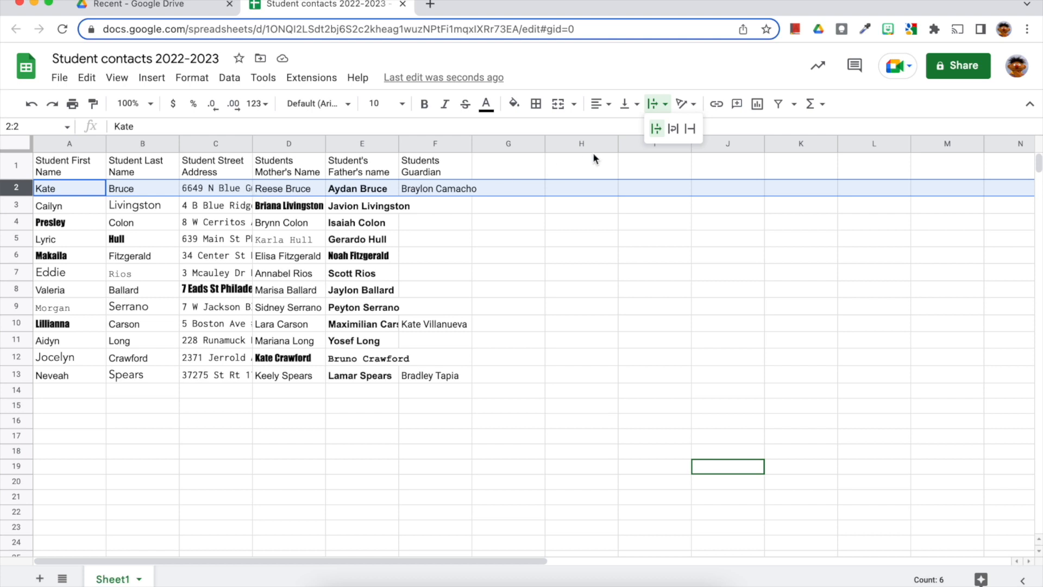
left_click(694, 133)
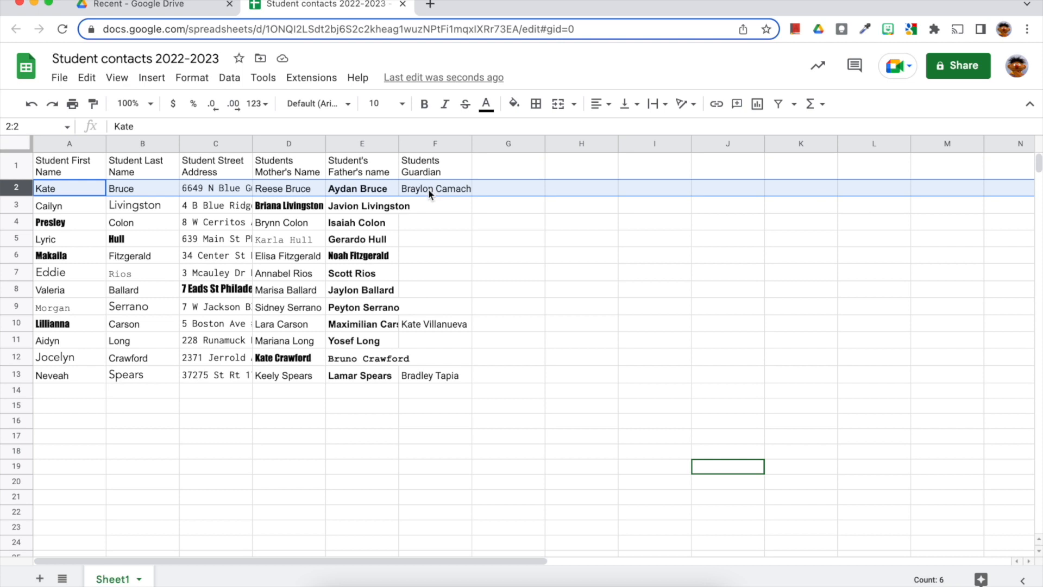
left_click(223, 227)
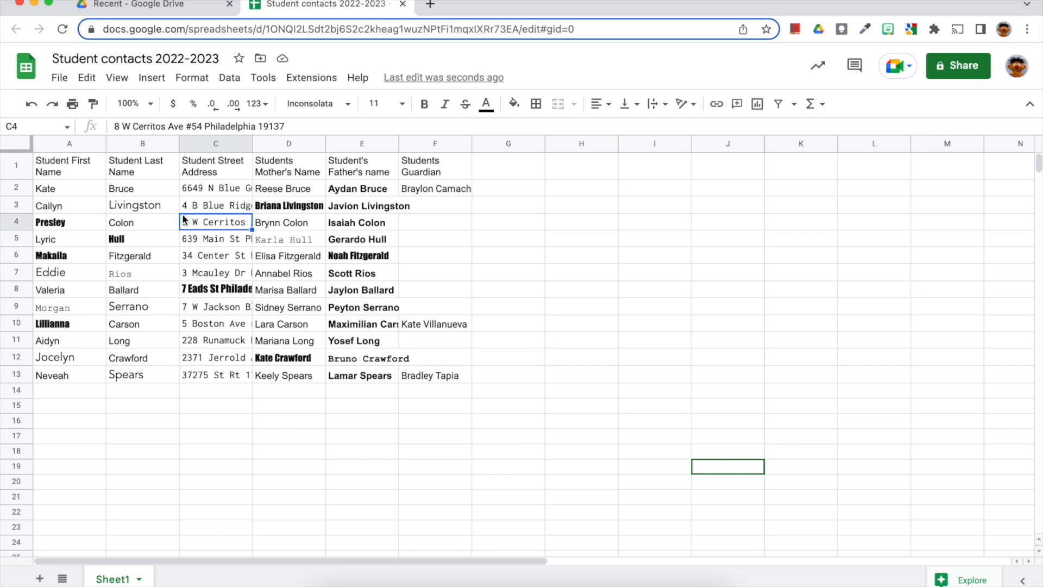
Copy the formatting of cell B2 onto the range C1:D13 with Paint format
left_click(144, 188)
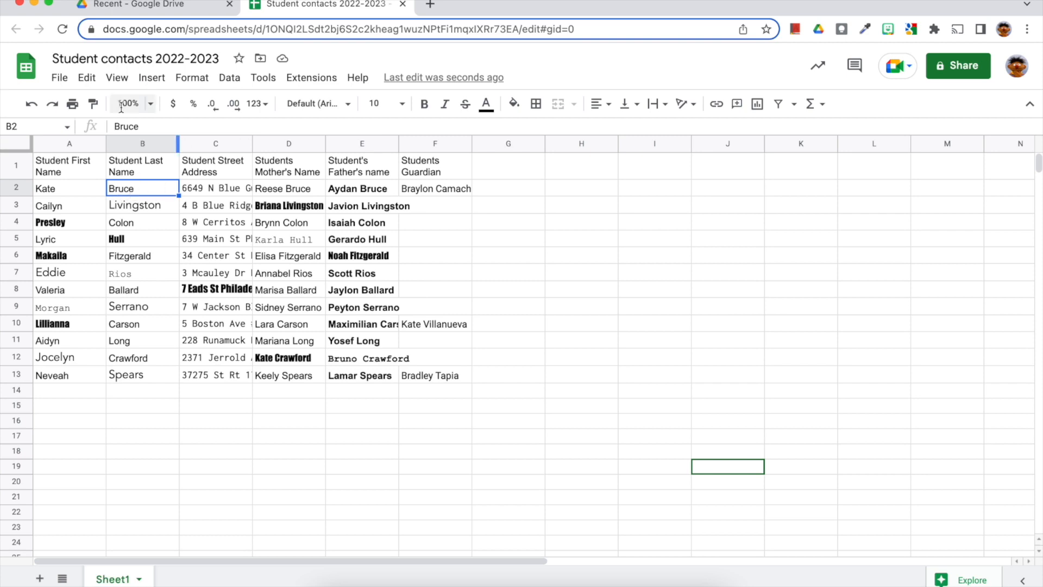
left_click(93, 105)
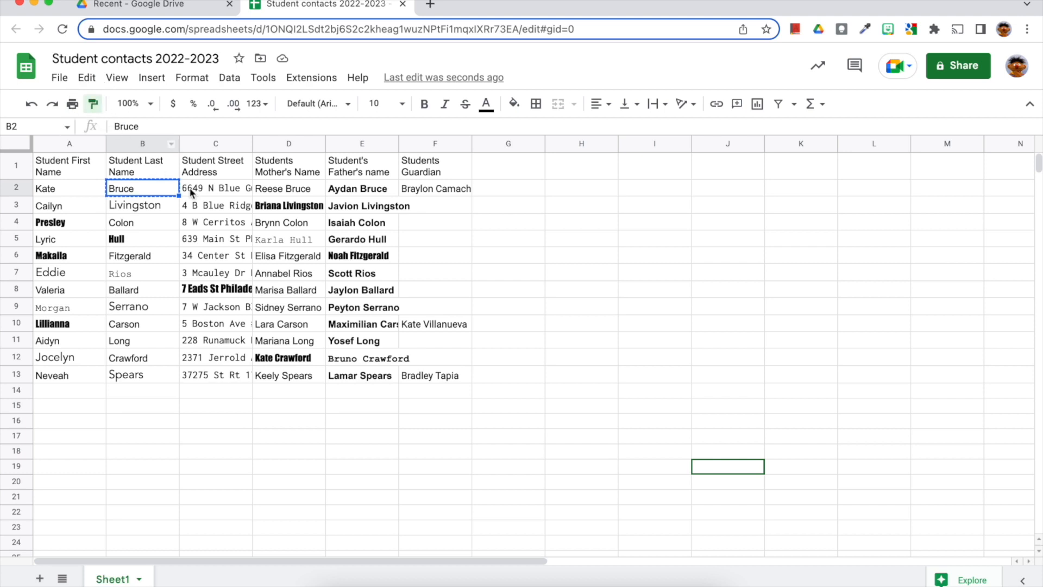
mouse_move(200, 175)
left_mouse_down()
mouse_move(275, 252)
mouse_move(302, 320)
mouse_move(300, 379)
left_mouse_up()
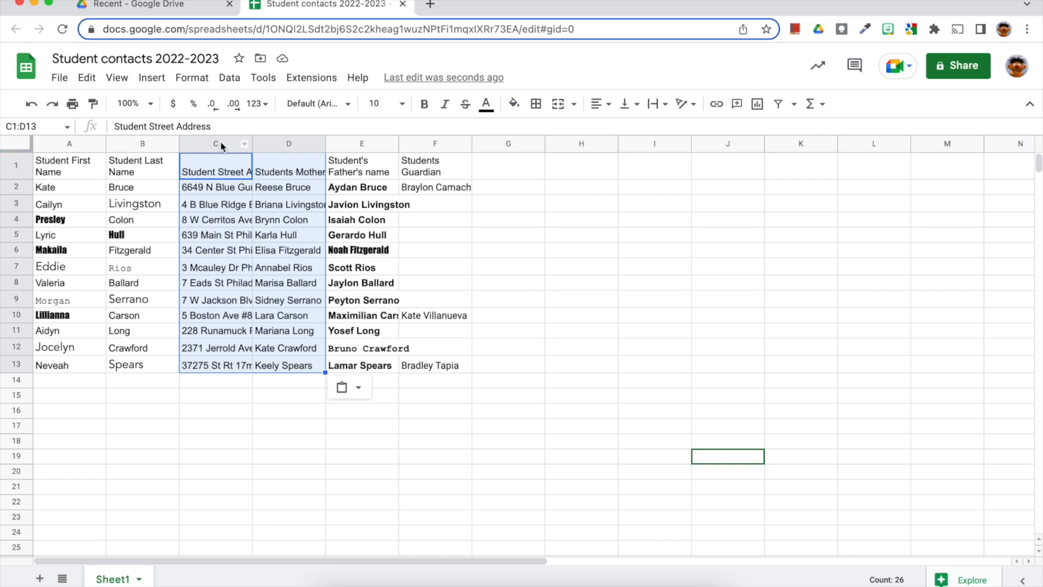
Widen the Student Street Address column and increase the height of header row 1
left_click(147, 144)
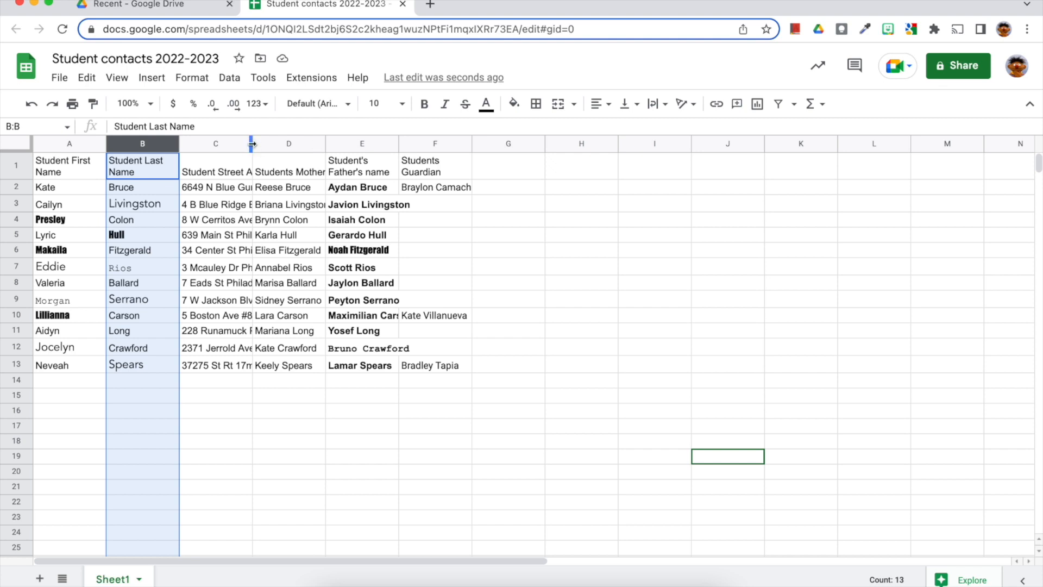
left_click_drag(253, 143, 294, 143)
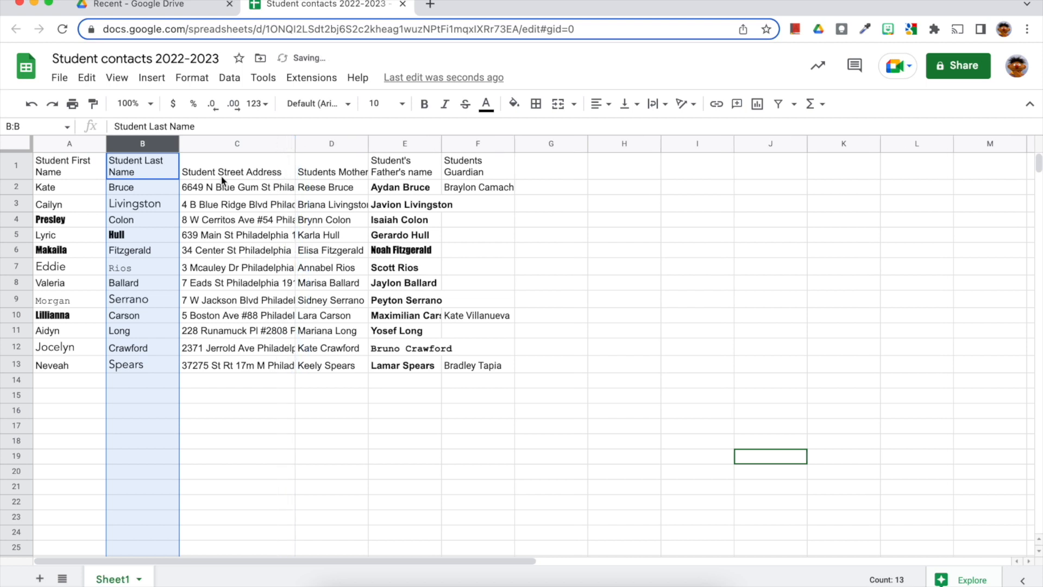
left_click_drag(22, 178, 20, 196)
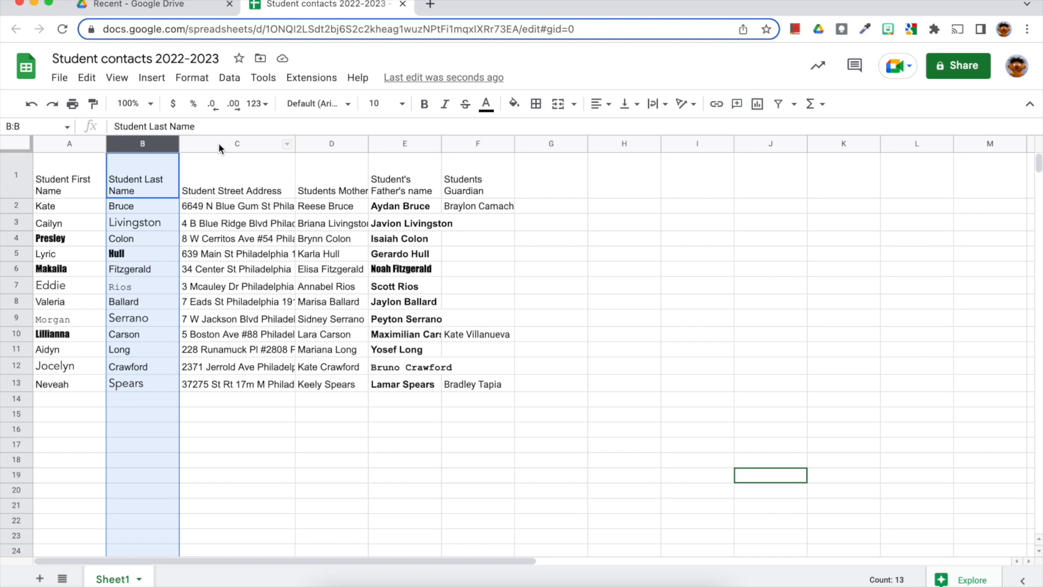
Narrow columns B through D together to one equal width, and auto-fit all three to their contents
left_click_drag(155, 143, 219, 162)
left_click(331, 143)
left_click(142, 144, "shift")
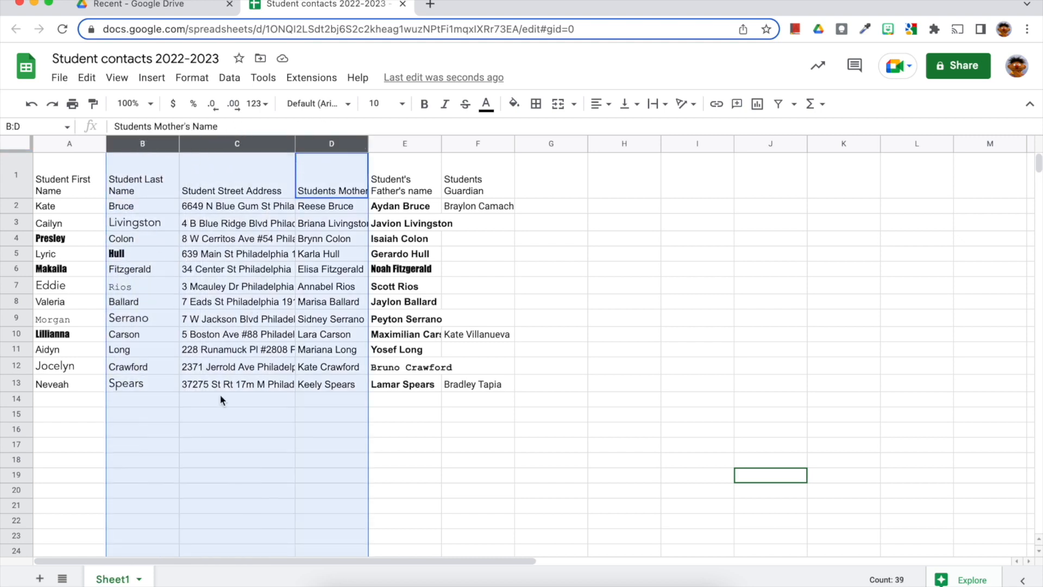
mouse_move(179, 144)
left_mouse_down()
mouse_move(217, 146)
mouse_move(162, 143)
left_mouse_up()
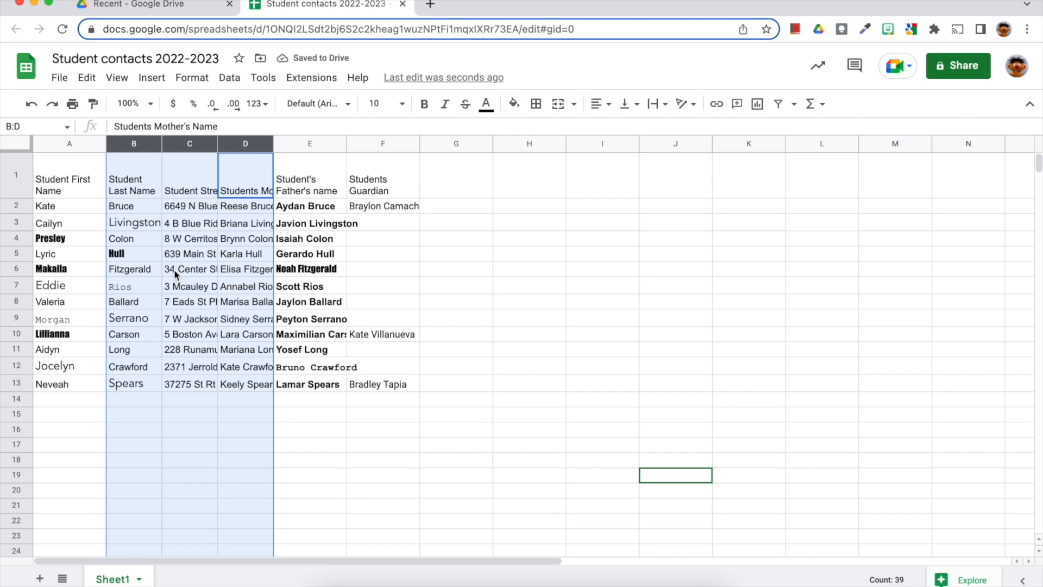
double_click(163, 143)
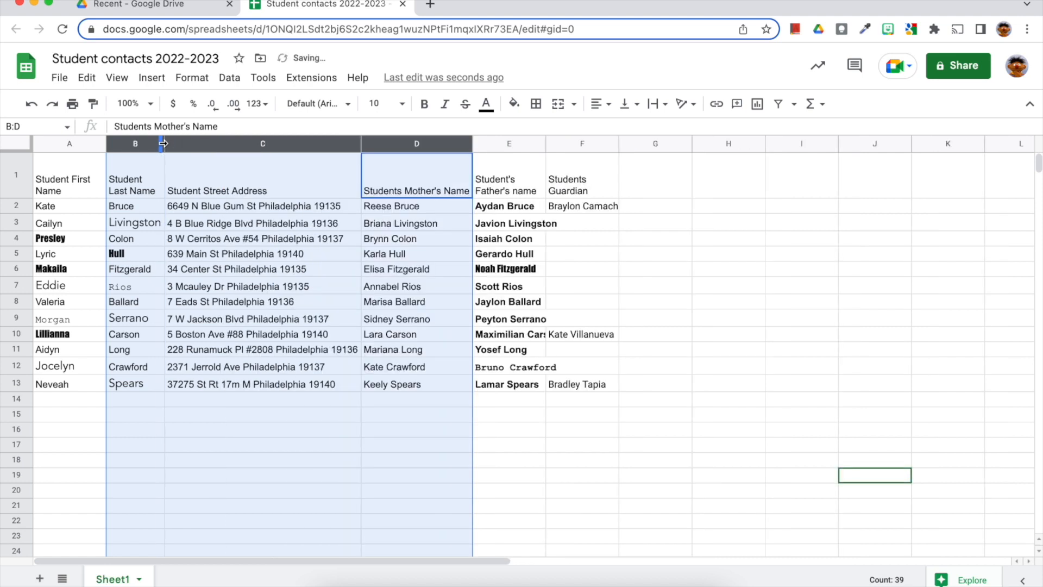